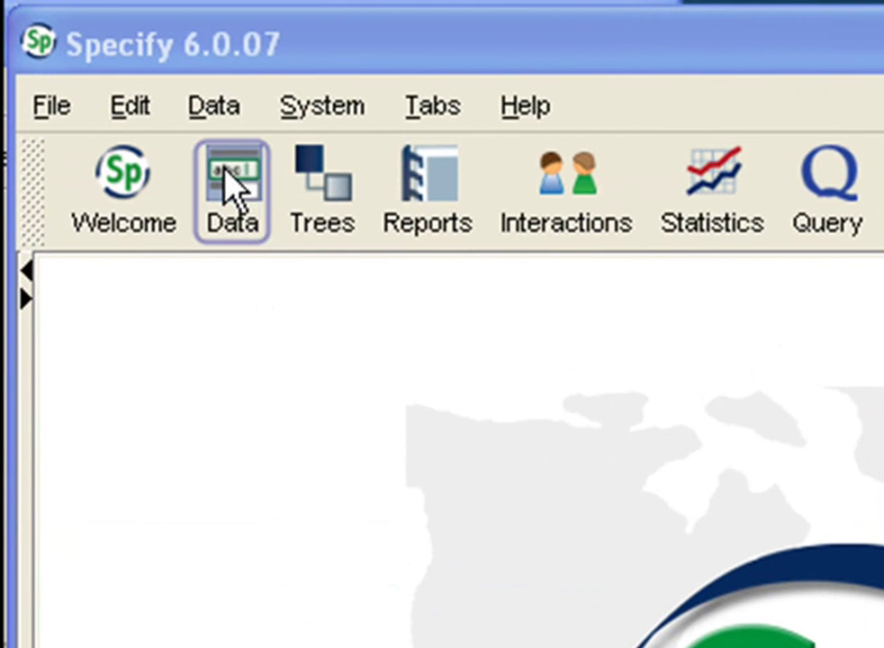
Open a new Collection Object entry form and scroll down to Col Obj Attribute.
click(234, 190)
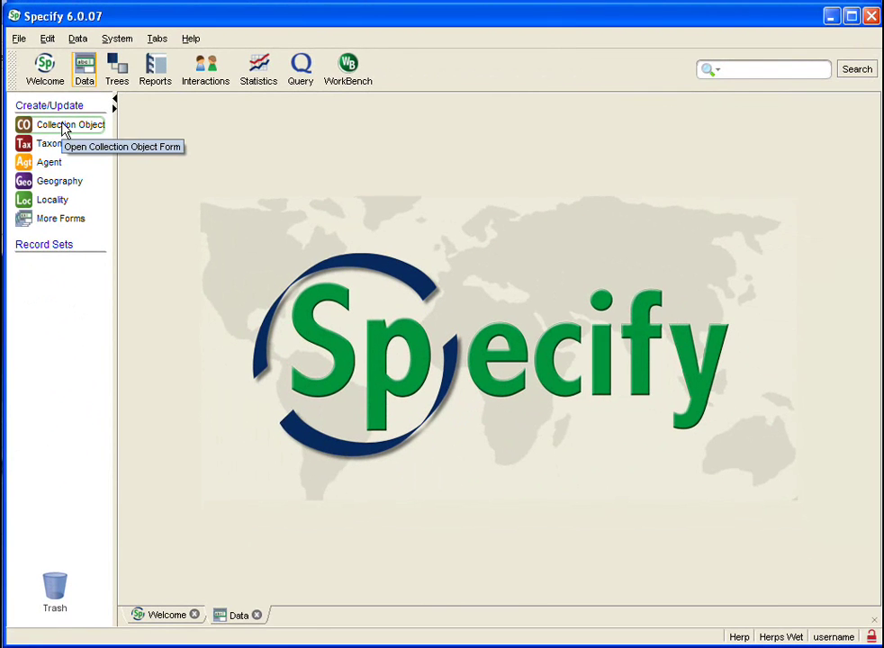
click(65, 131)
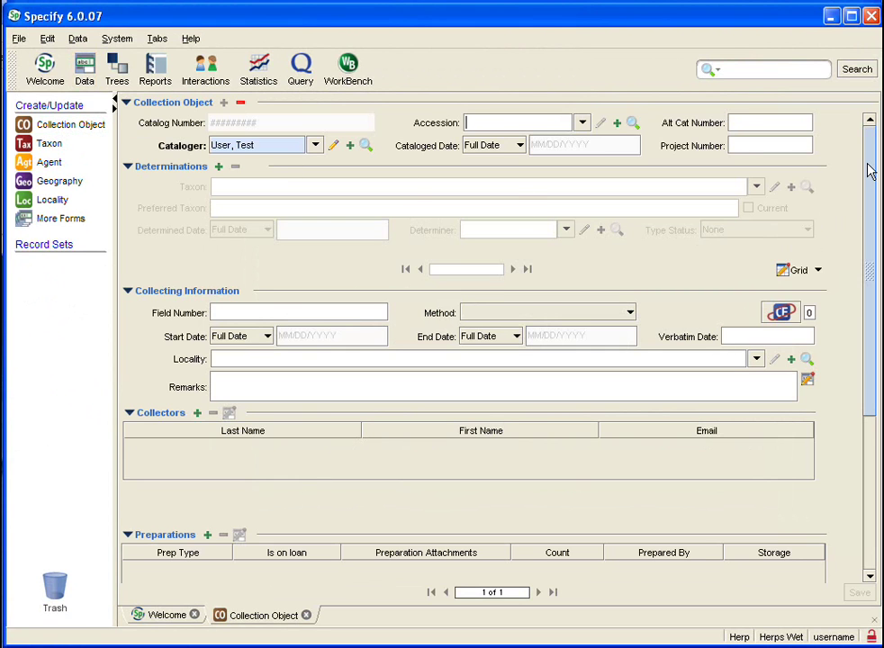
drag(875, 223, 878, 380)
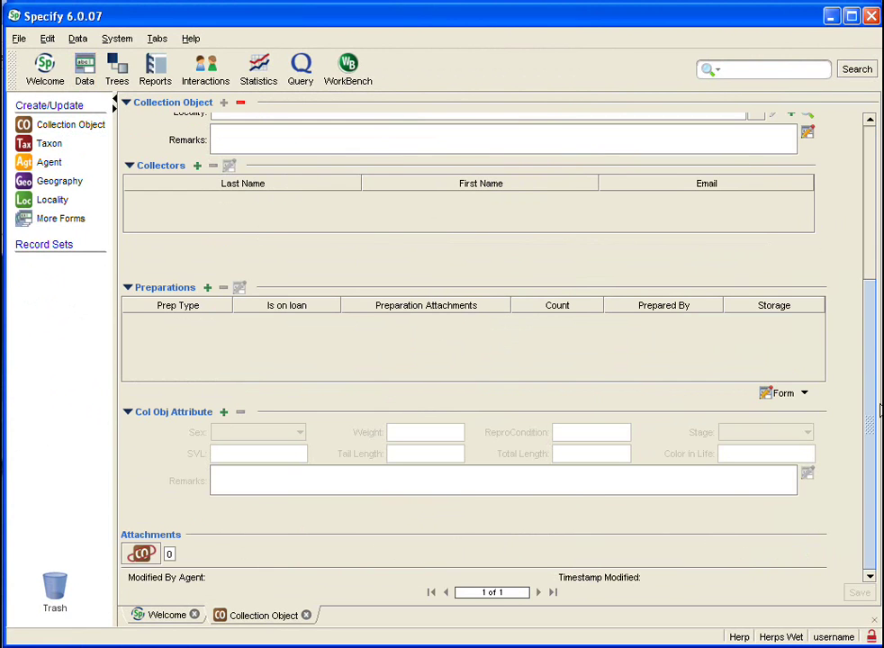
Add a Col Obj Attribute record and view the Stage values without choosing one.
click(223, 412)
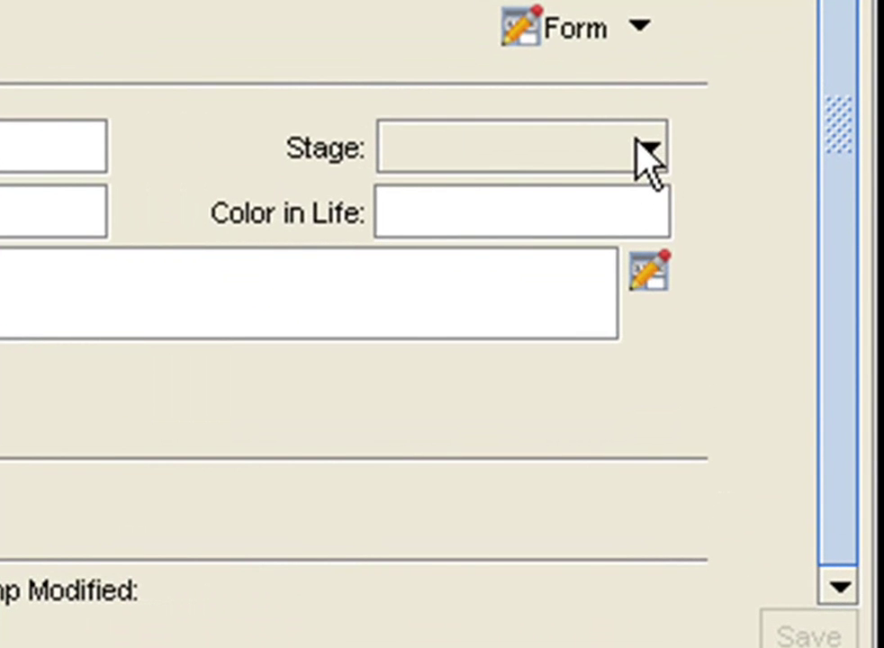
click(680, 199)
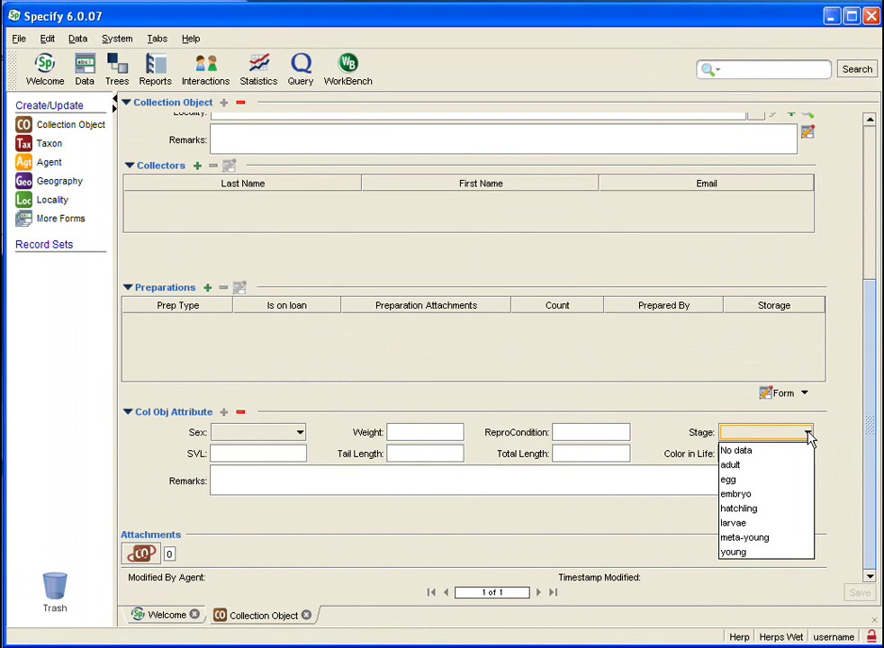
click(809, 435)
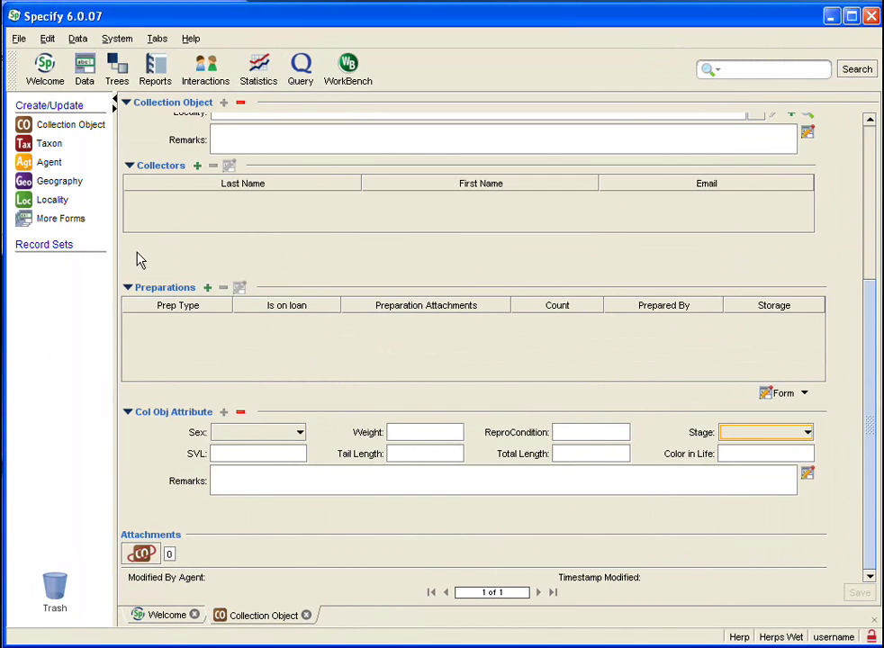
Open the Pick List Editor from System Setup > Configuration.
click(125, 45)
mouse_move(130, 61)
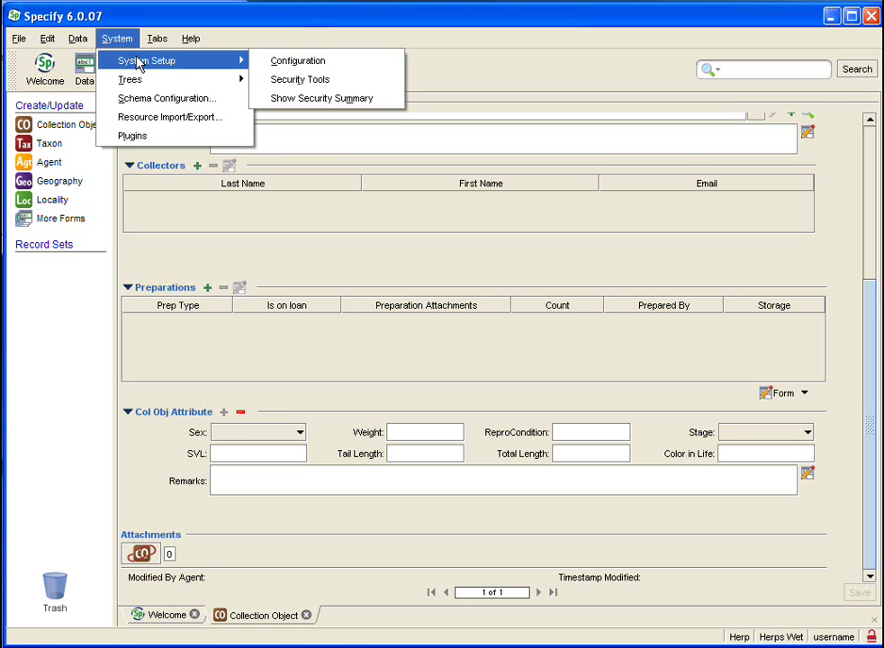
click(300, 70)
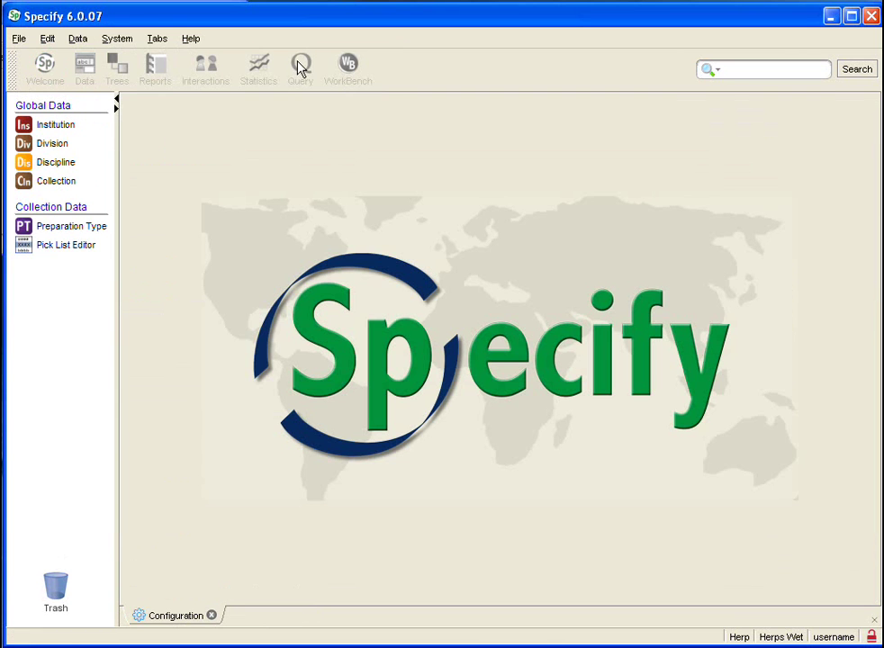
click(63, 245)
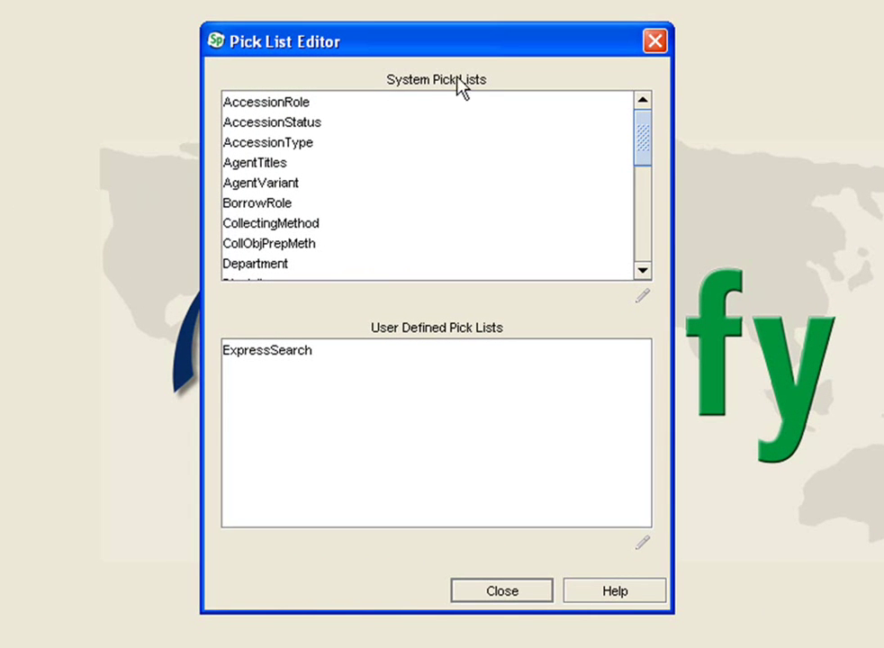
Select Stage in the System Pick Lists.
scroll(282, 204, down, 3)
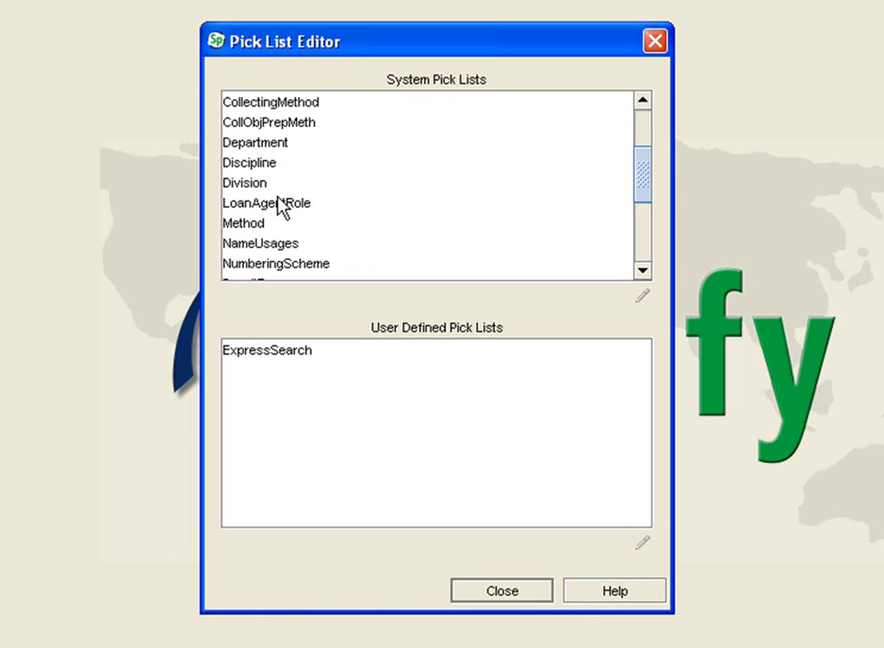
scroll(282, 205, down, 1)
scroll(282, 204, down, 1)
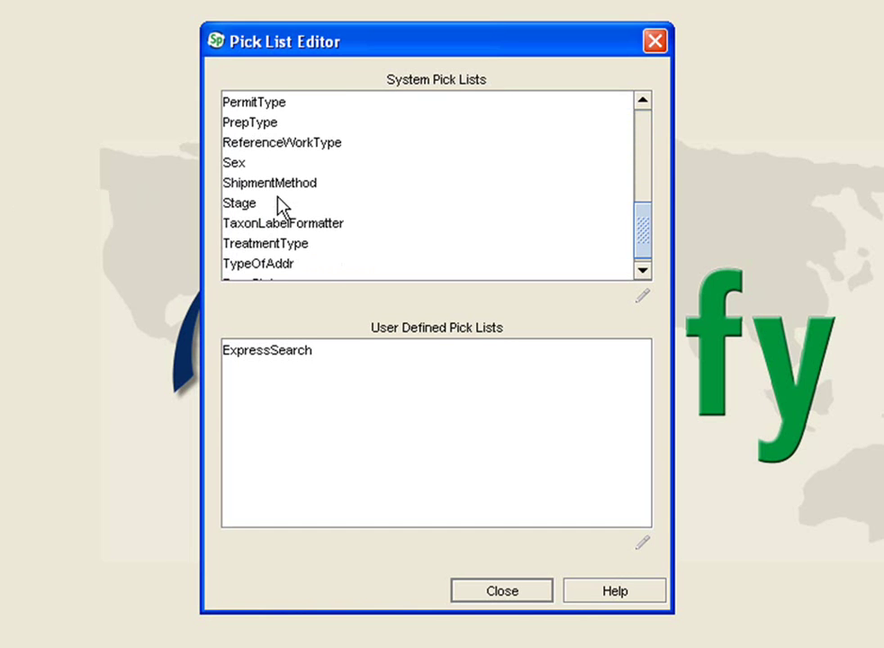
click(232, 209)
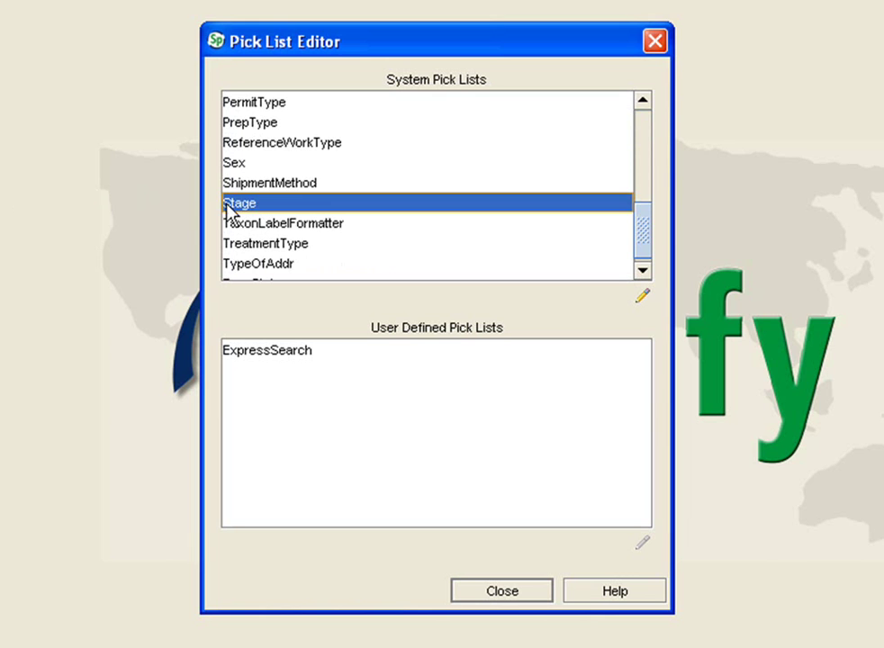
Add a Stage pick list item with title 'Juvenile' and value 'juve', and save it.
click(642, 297)
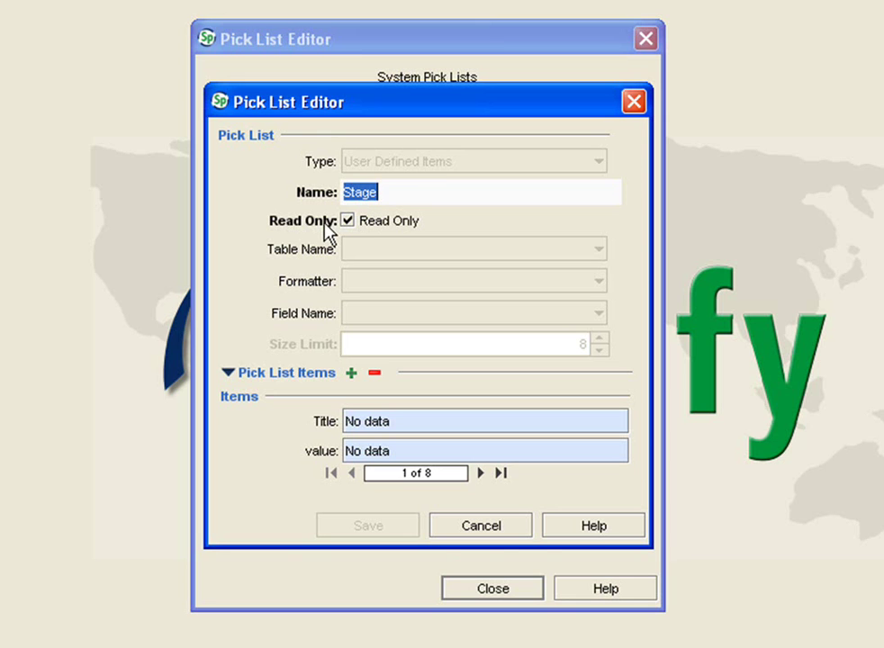
click(352, 372)
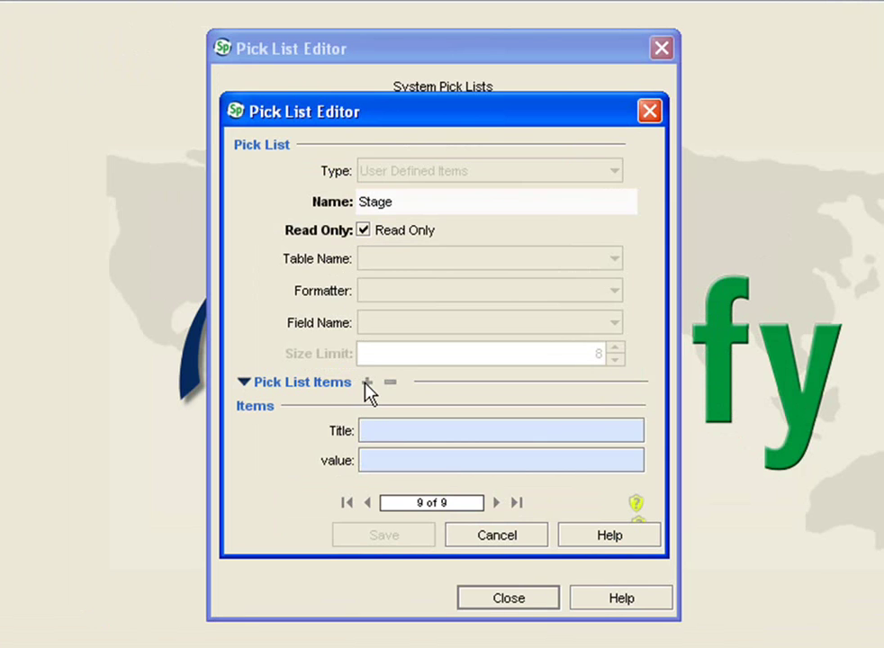
text(Juvenile)
click(374, 459)
text(ju)
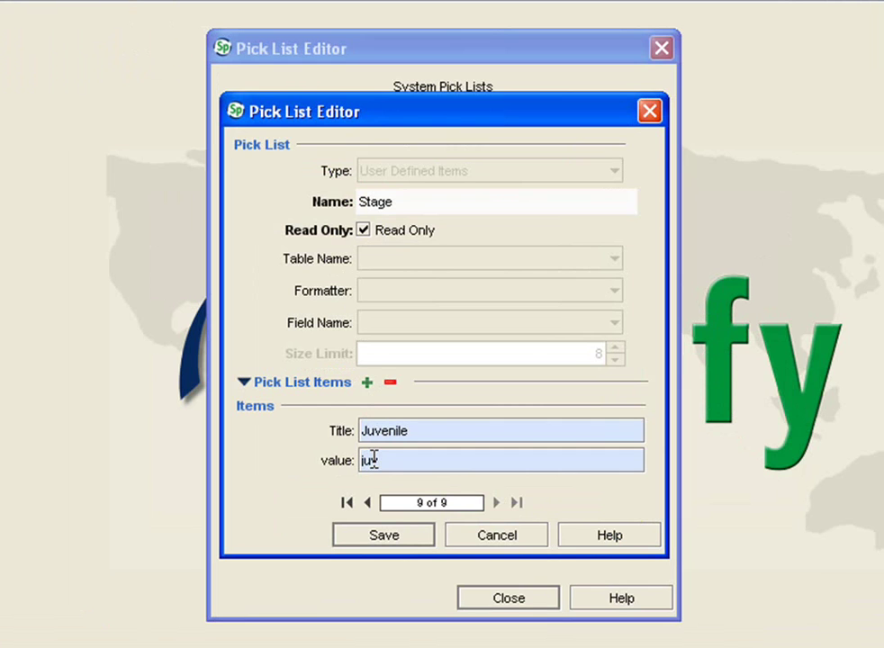
text(ve)
click(384, 532)
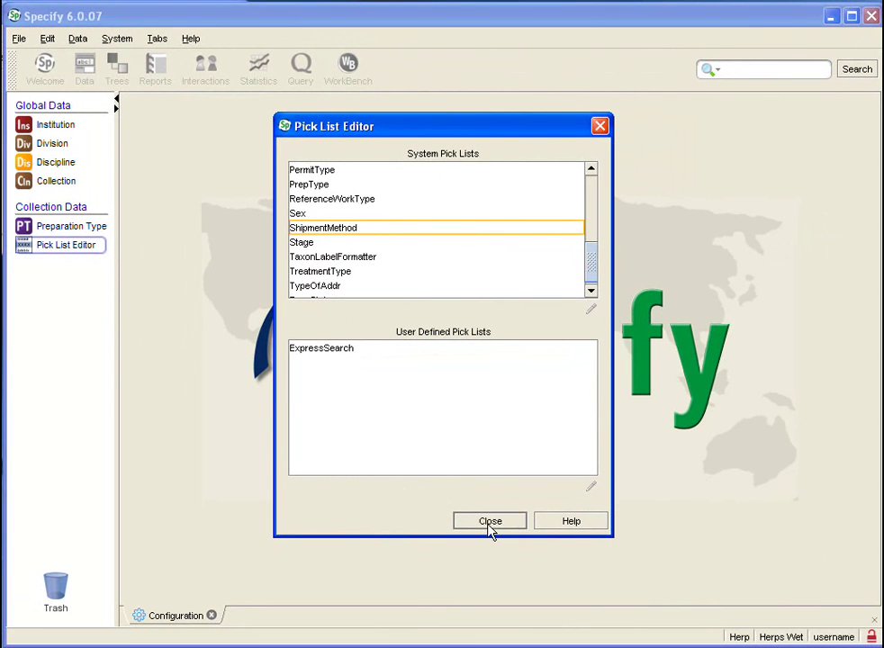
Close the Pick List Editor, keeping the saved Juvenile item.
click(490, 523)
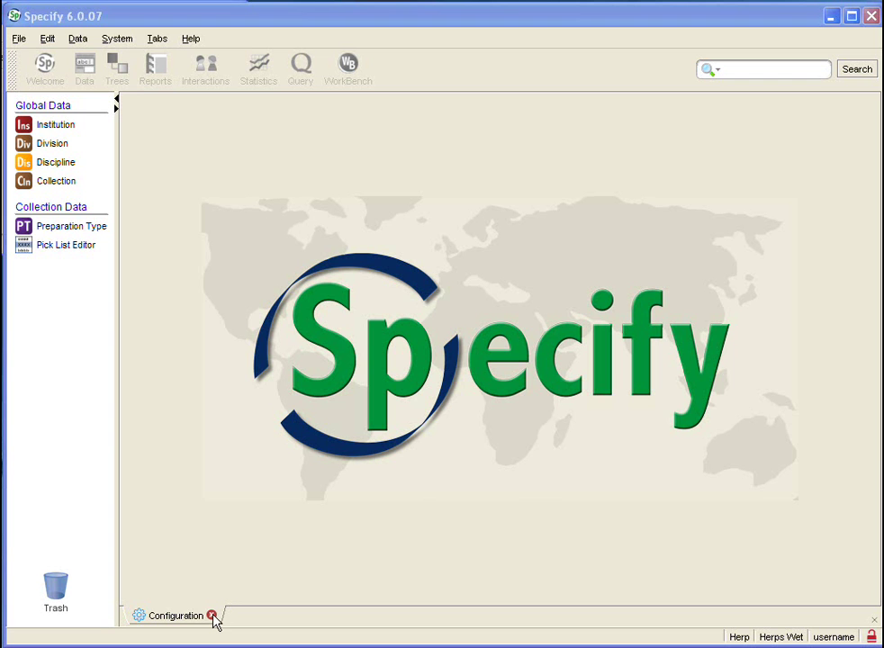
Close the Configuration tab and open a new Collection Object entry form.
click(212, 616)
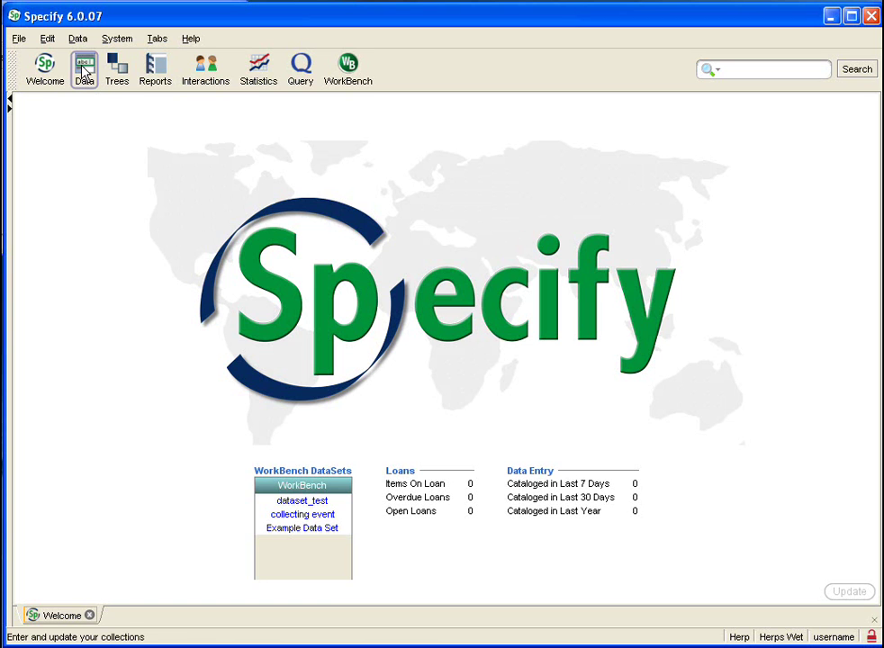
click(84, 72)
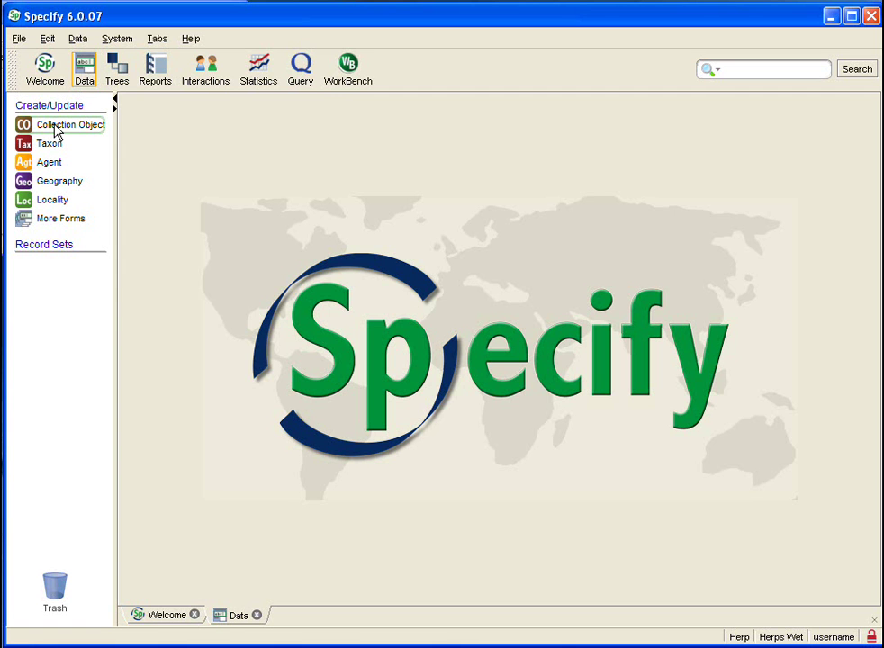
click(56, 127)
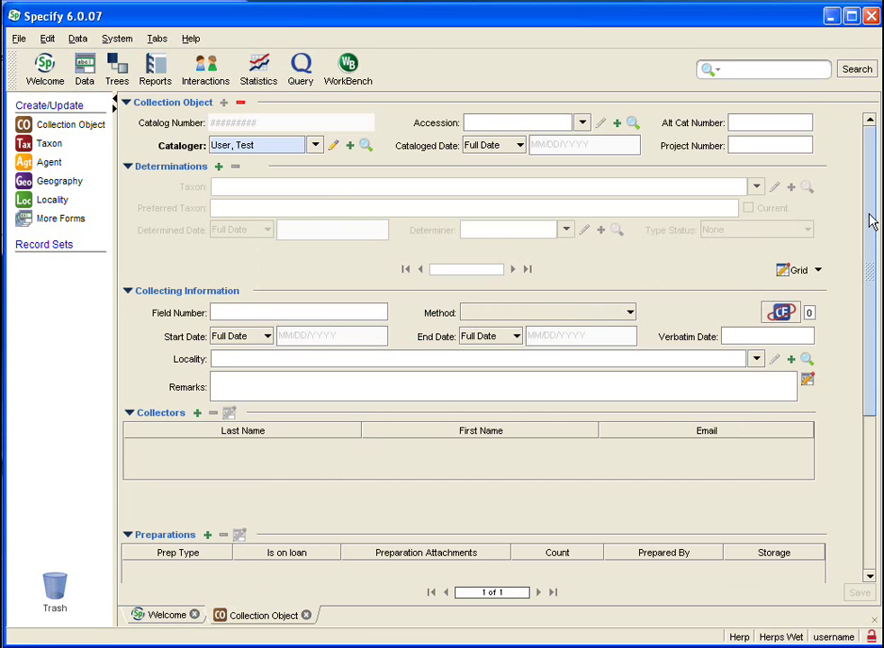
drag(872, 221, 868, 275)
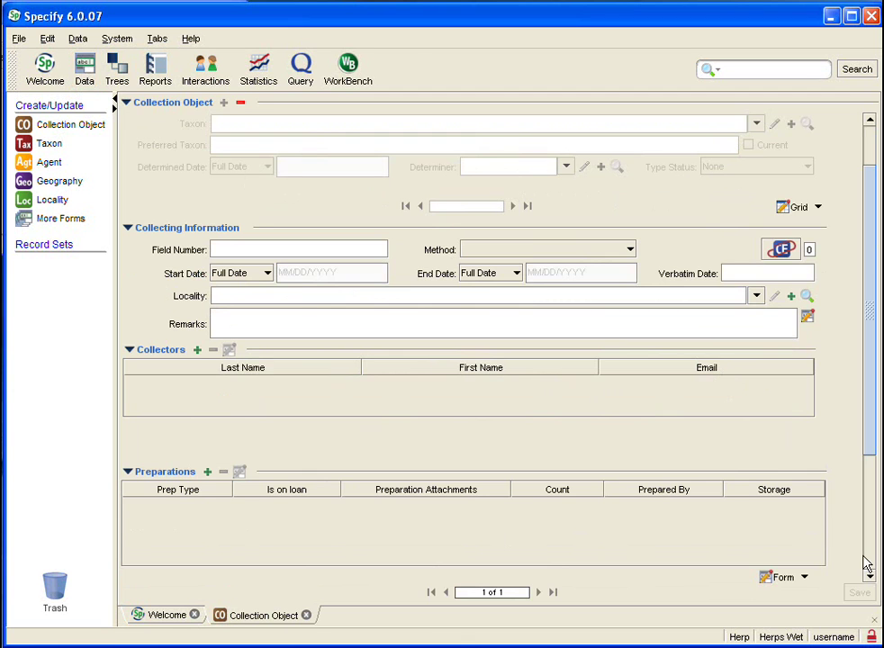
scroll(867, 564, down, 5)
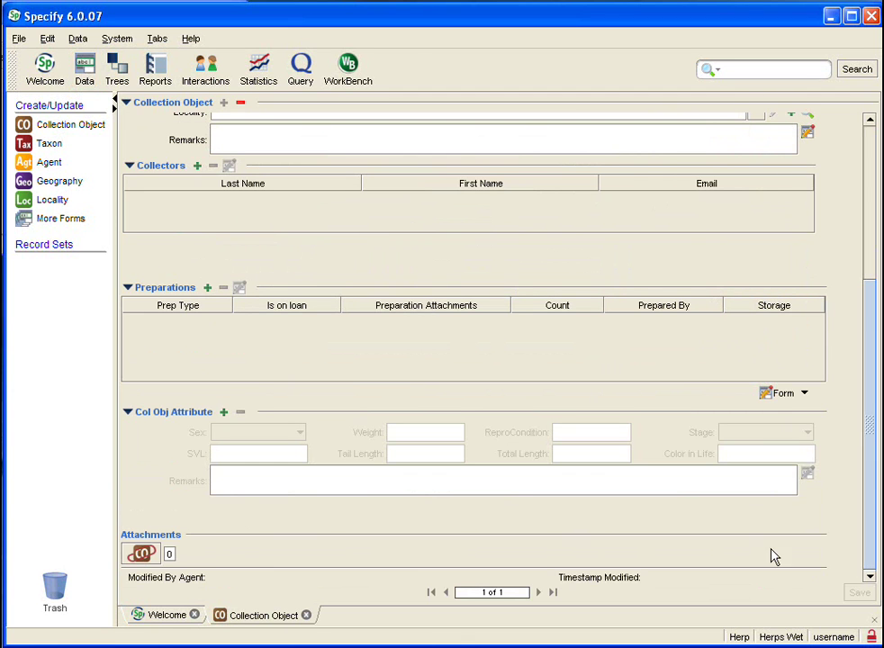
Add a Col Obj Attribute record and check the Stage list, now showing Juvenile, leaving it empty.
click(223, 413)
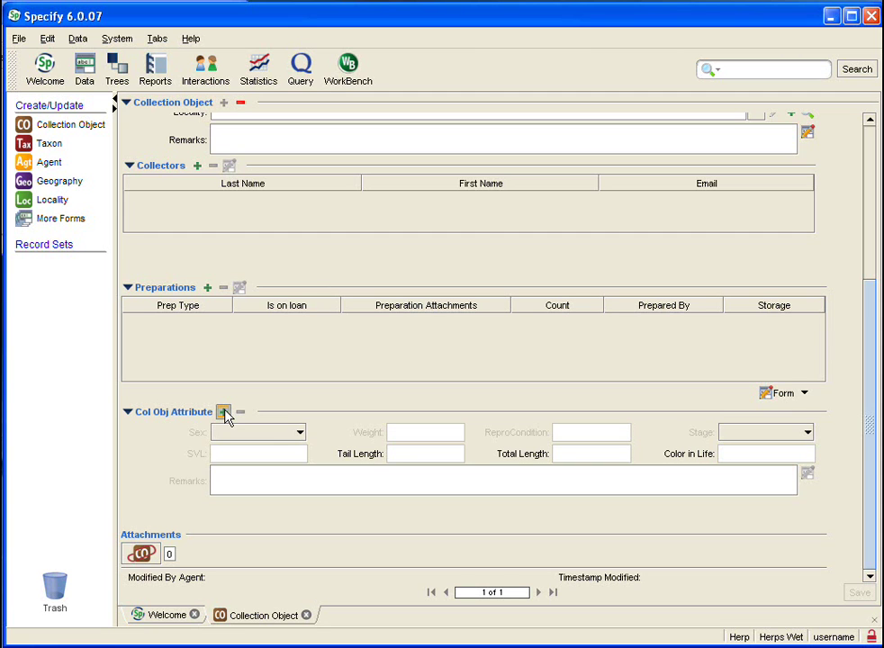
click(225, 413)
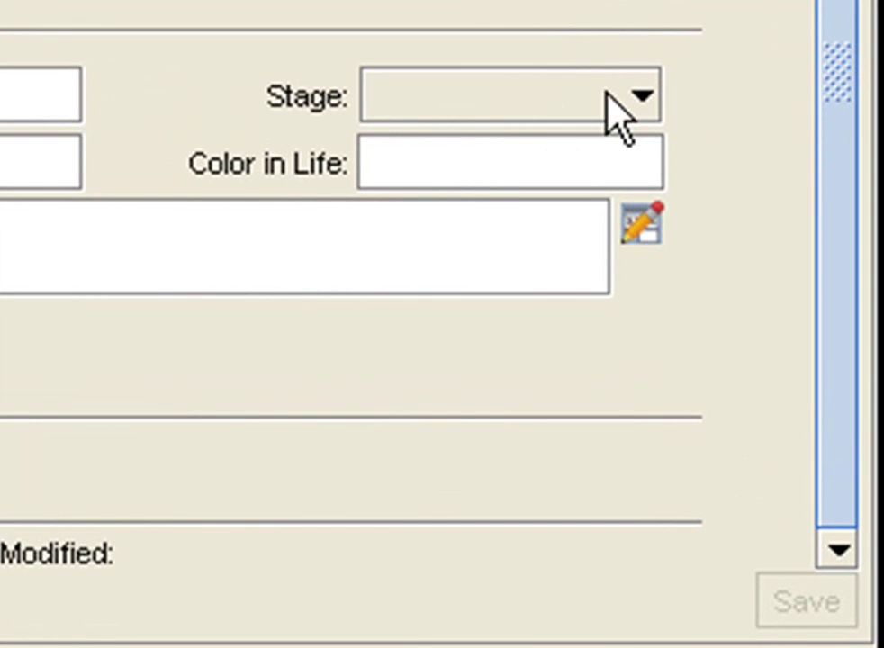
click(641, 96)
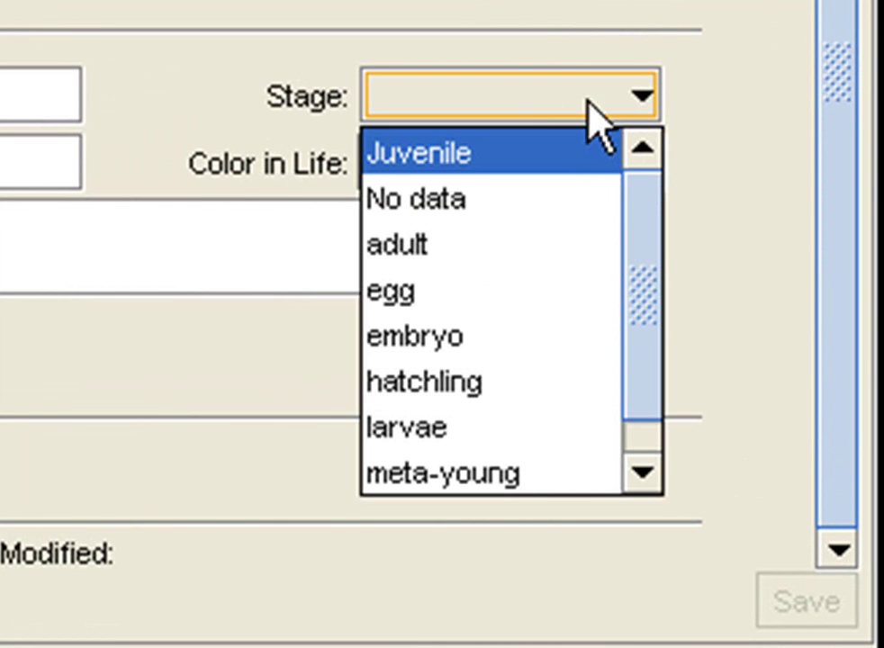
click(640, 95)
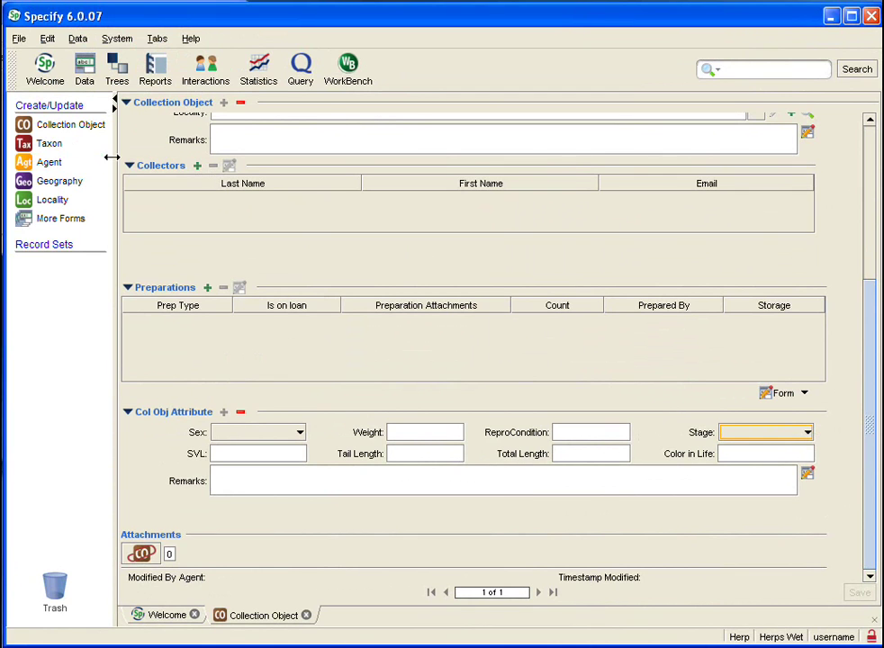
Open the Pick List Editor under System Setup > Configuration and select the Stage system pick list.
click(116, 42)
mouse_move(126, 60)
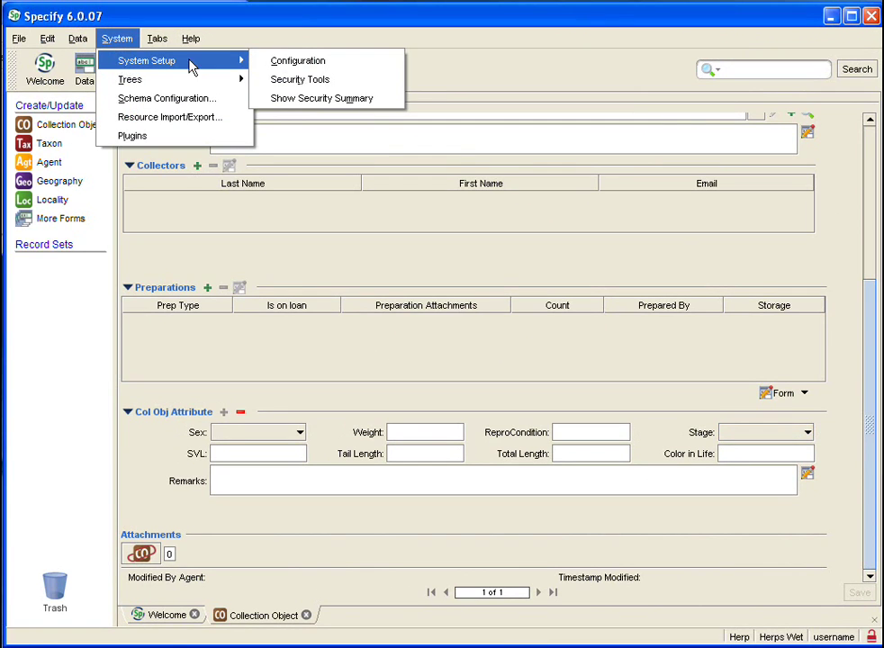
click(275, 63)
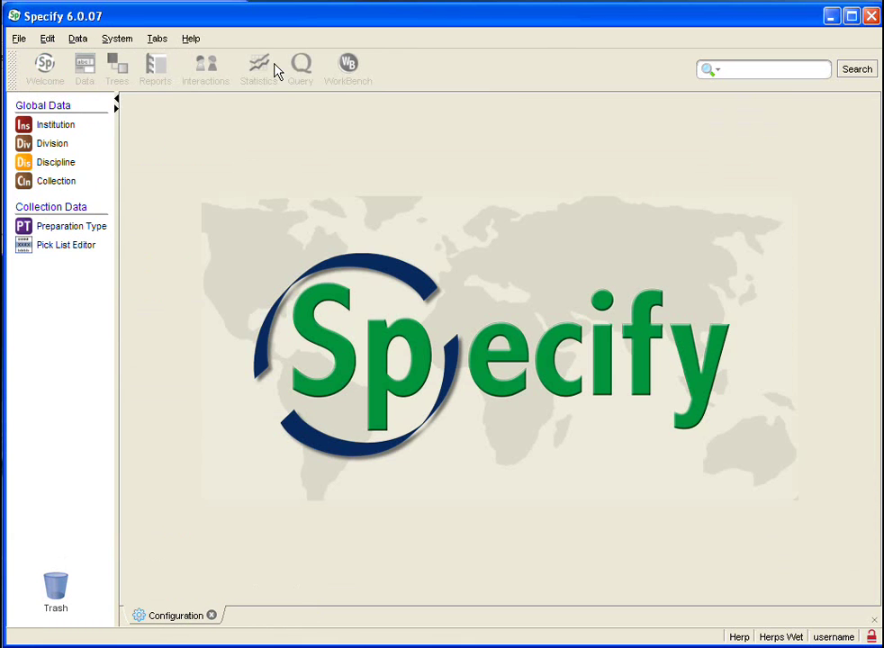
click(50, 251)
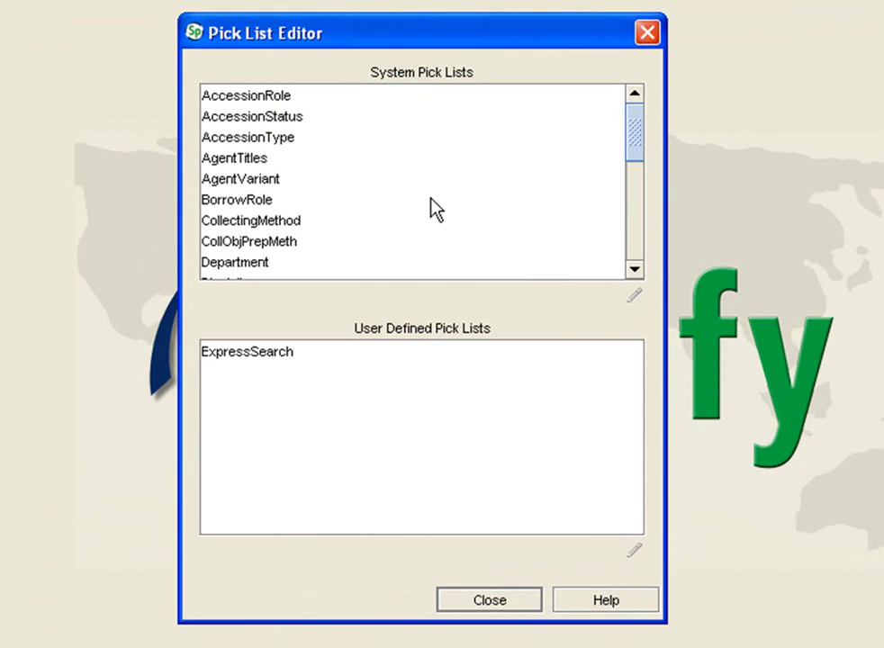
scroll(455, 187, down, 5)
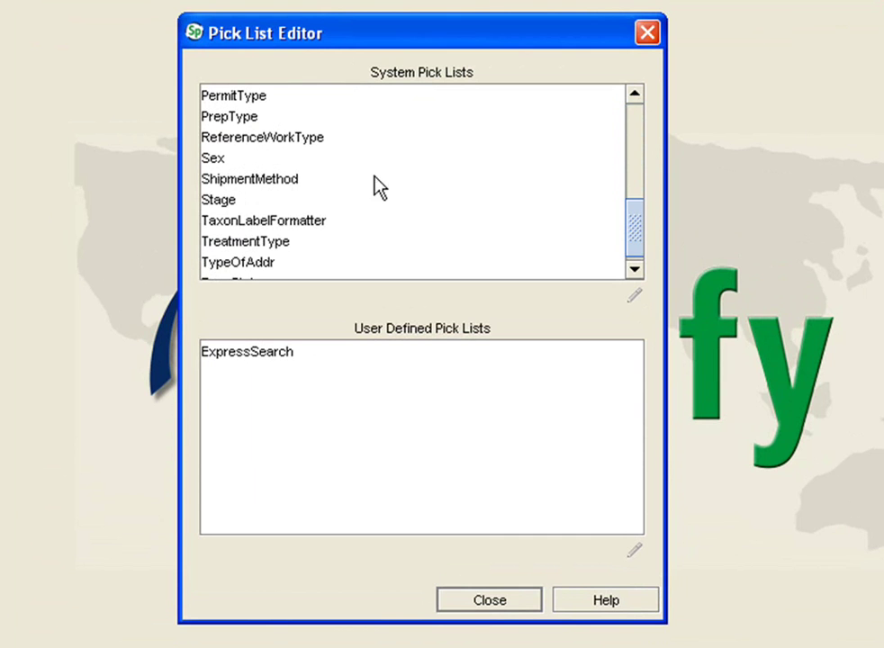
click(214, 206)
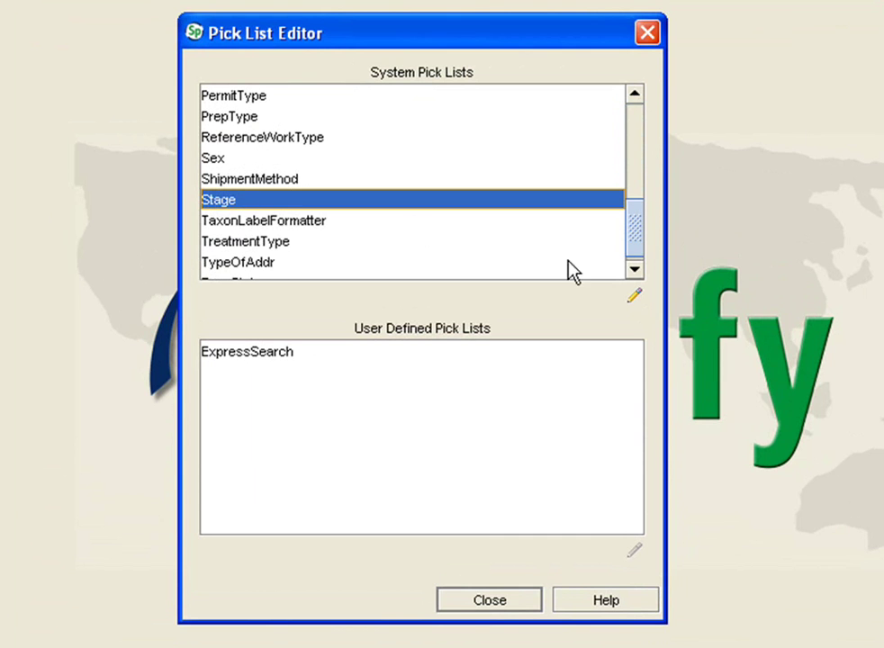
Clear Read Only on the Stage pick list, raise its size limit from 9 to 15, and close the editor.
click(635, 297)
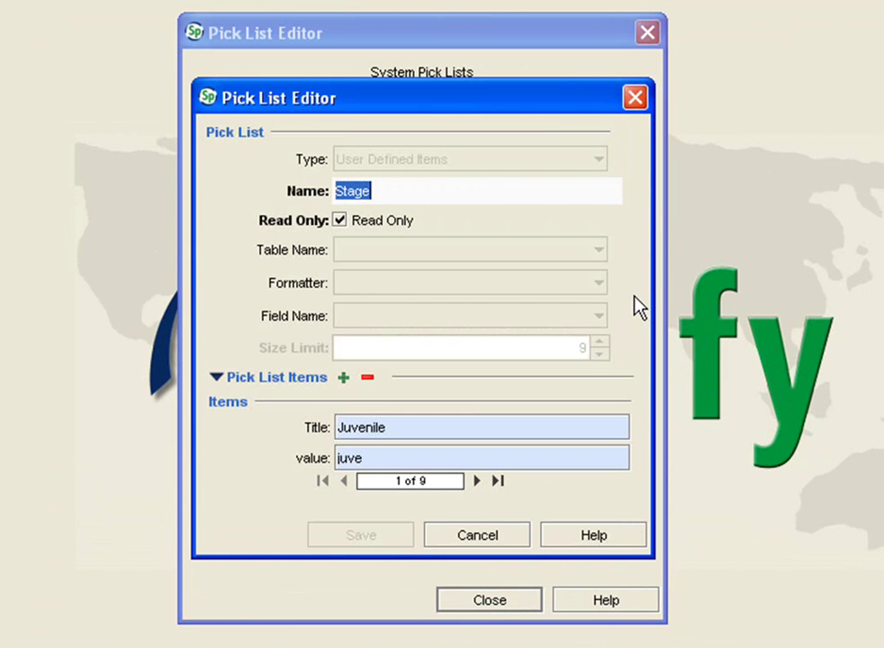
click(340, 220)
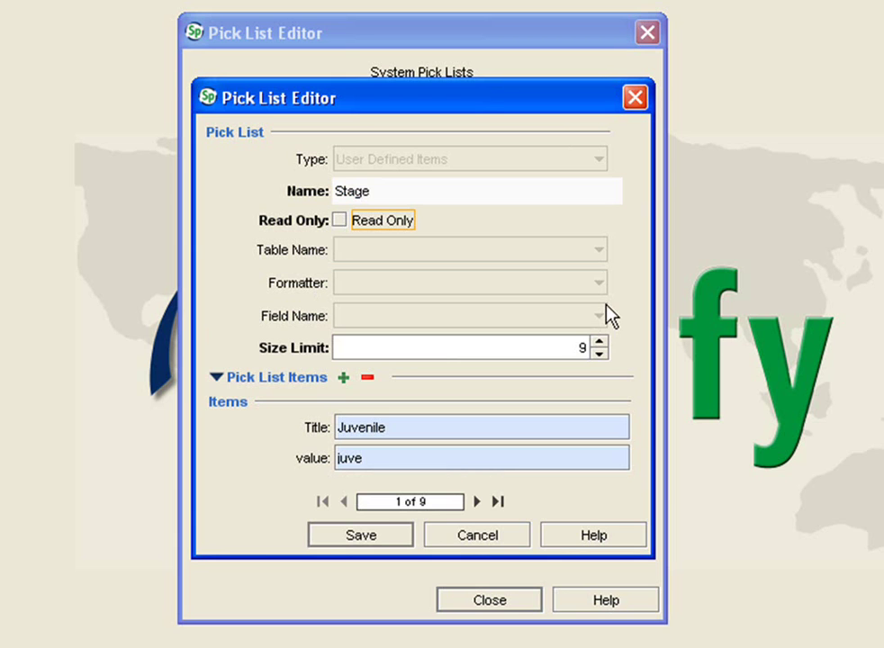
double_click(580, 347)
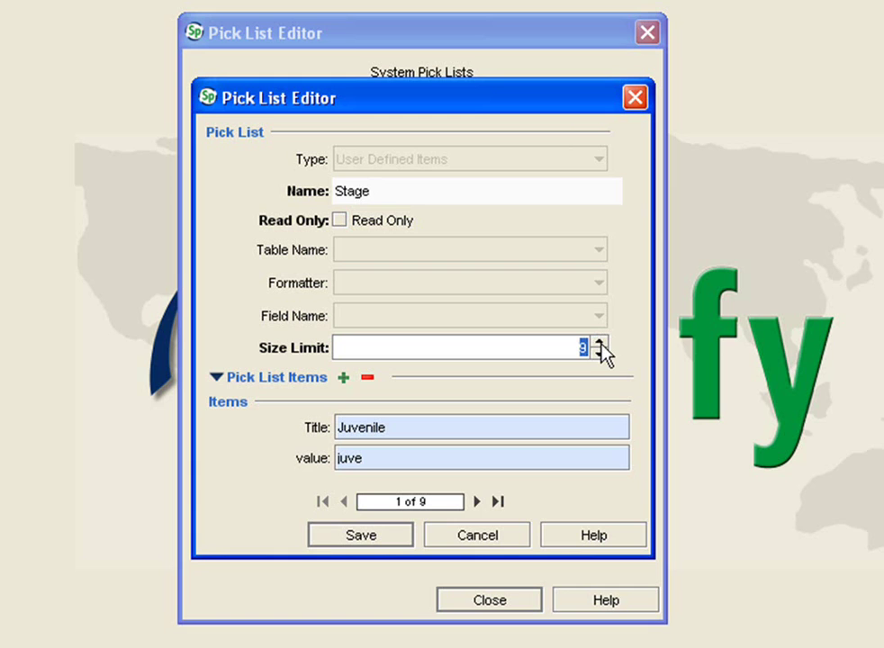
text(15)
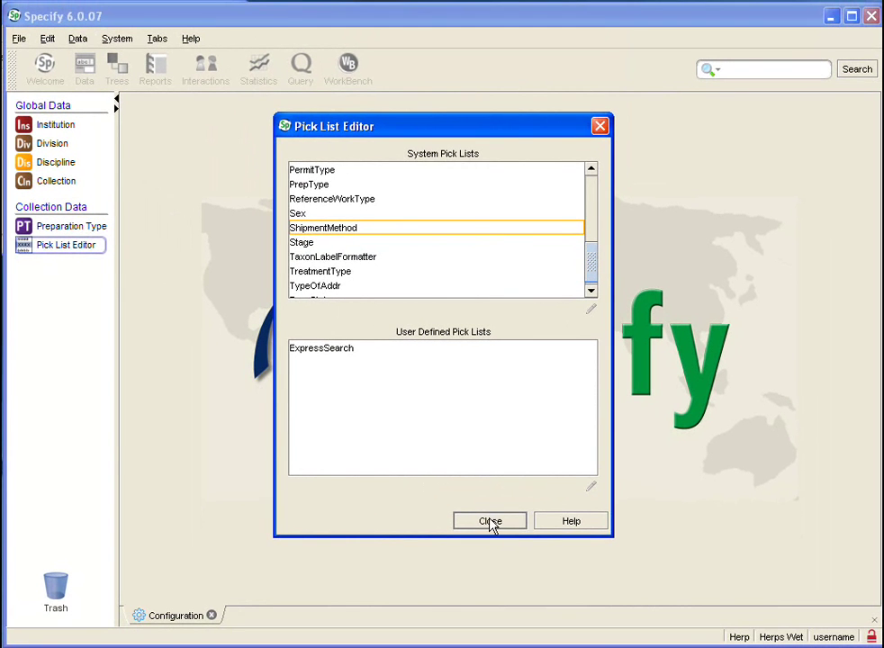
click(490, 522)
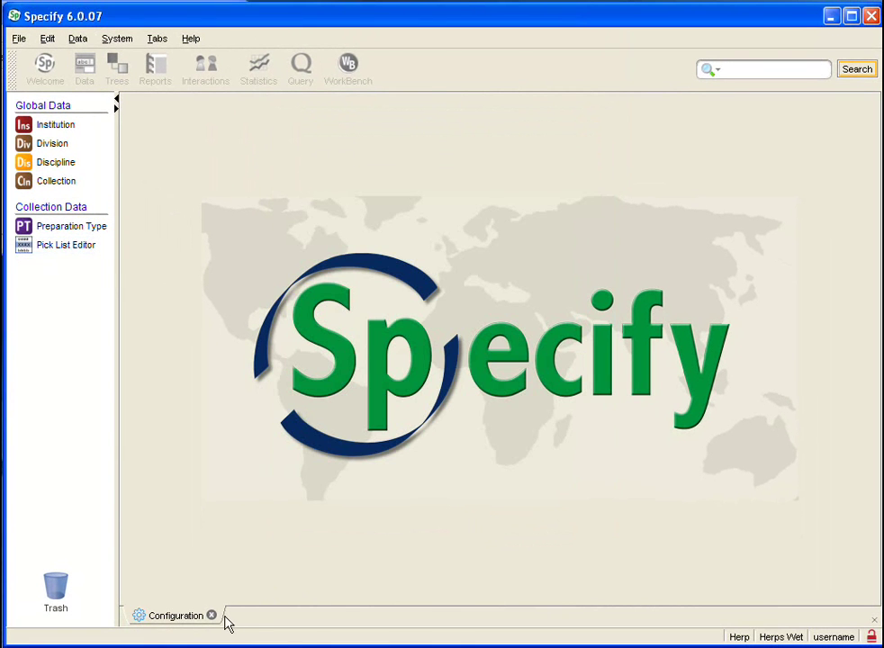
Close the Configuration tab and add a Col Obj Attribute record on the Collection Object form.
click(213, 616)
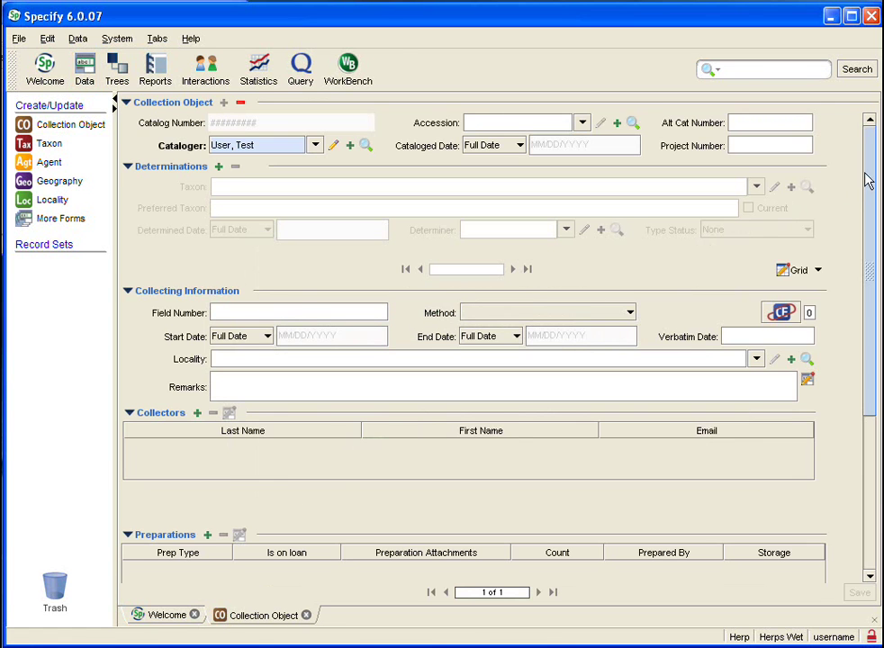
drag(868, 207, 868, 408)
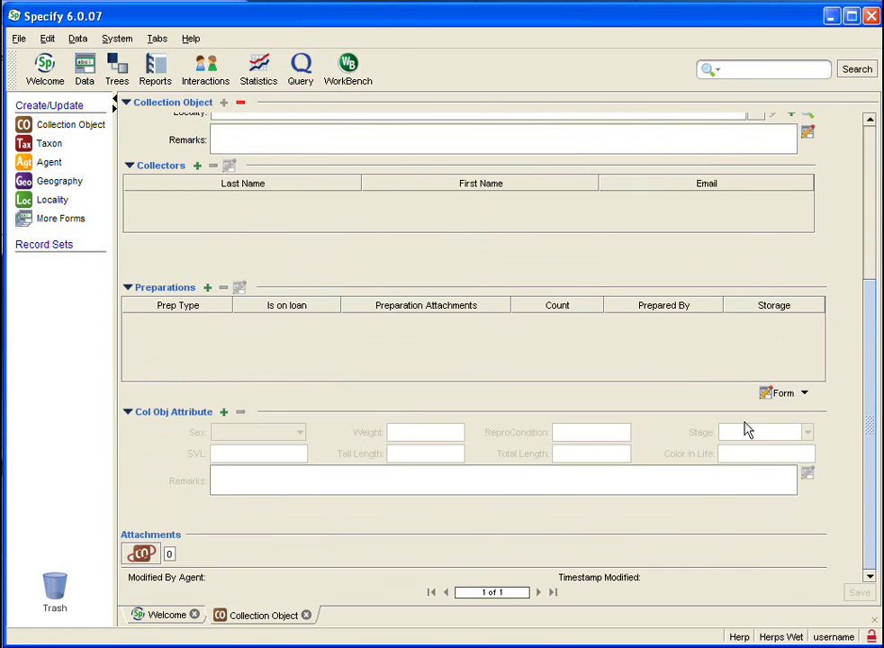
click(224, 413)
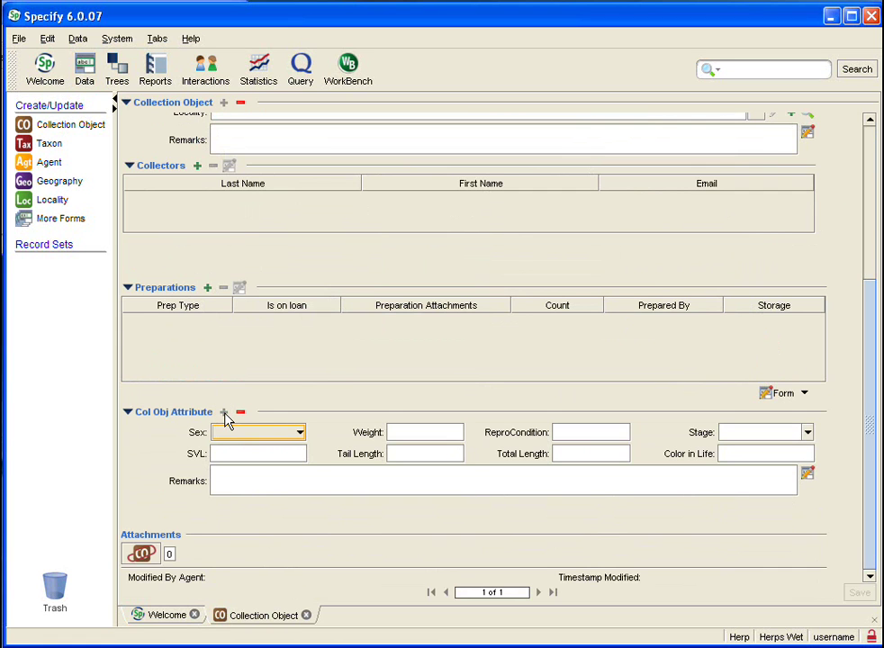
click(731, 252)
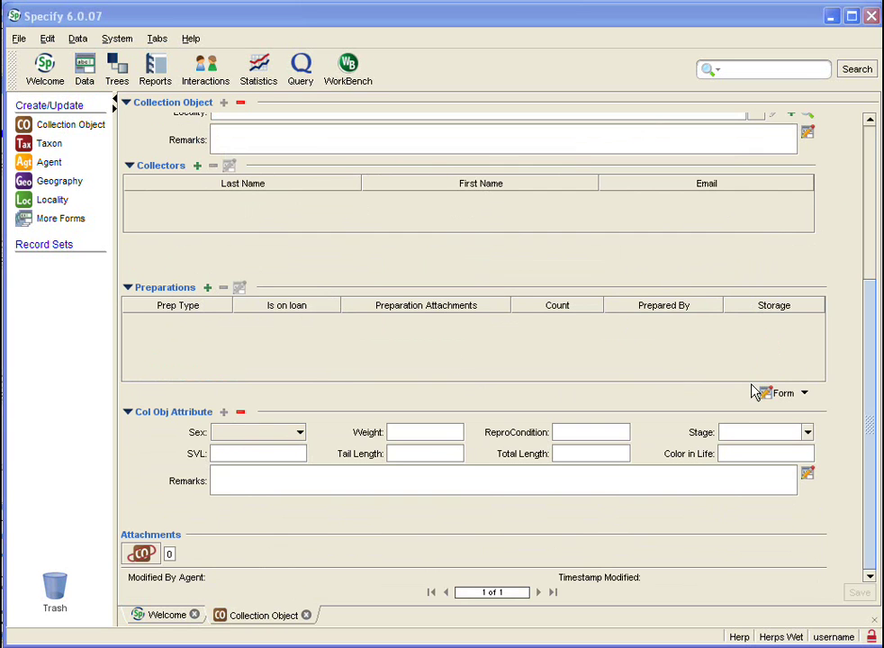
Type 'test' into the Stage field and confirm it appears among the Stage choices.
click(722, 432)
text(test)
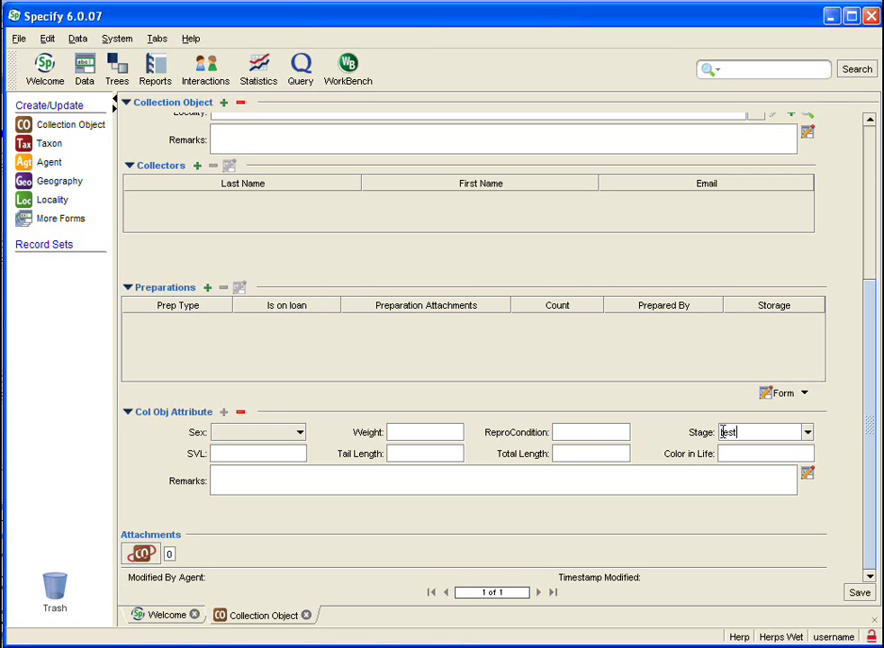
double_click(722, 432)
click(807, 433)
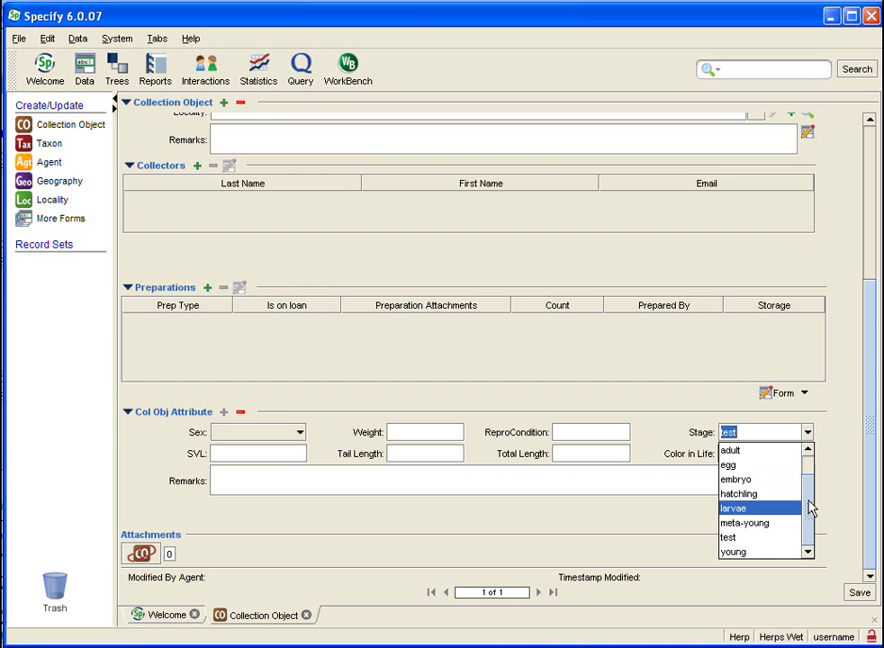
drag(808, 505, 803, 558)
click(747, 433)
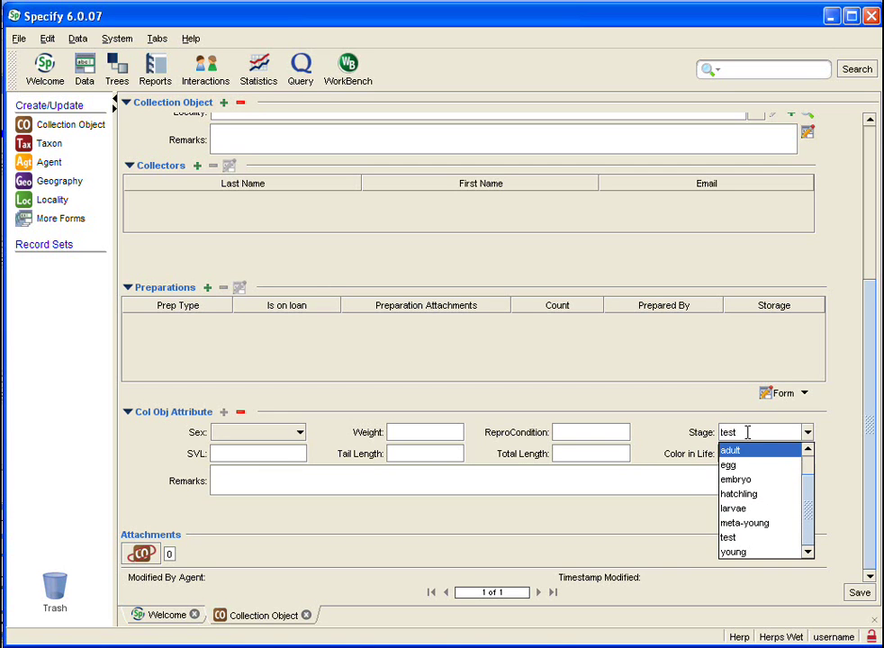
double_click(747, 432)
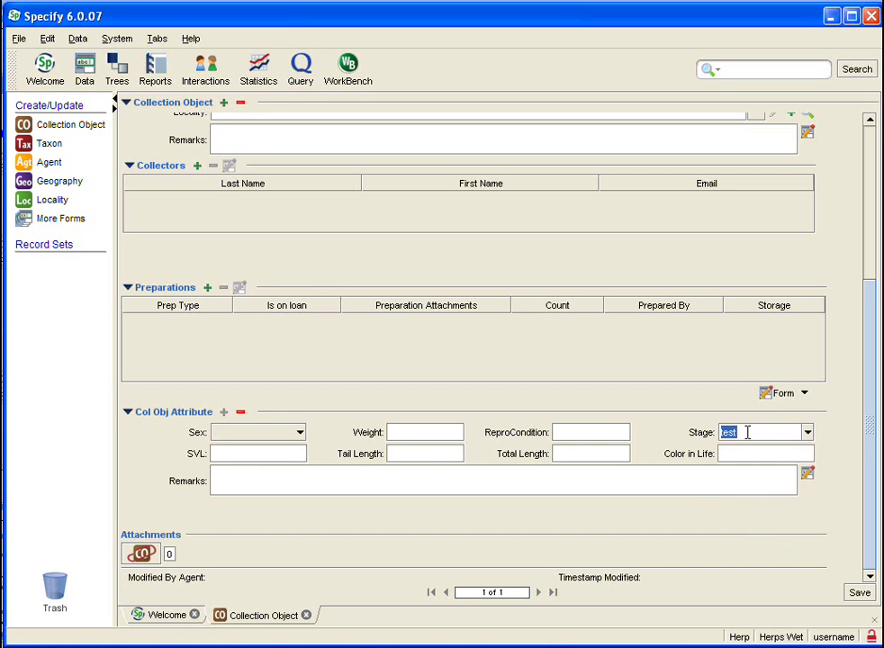